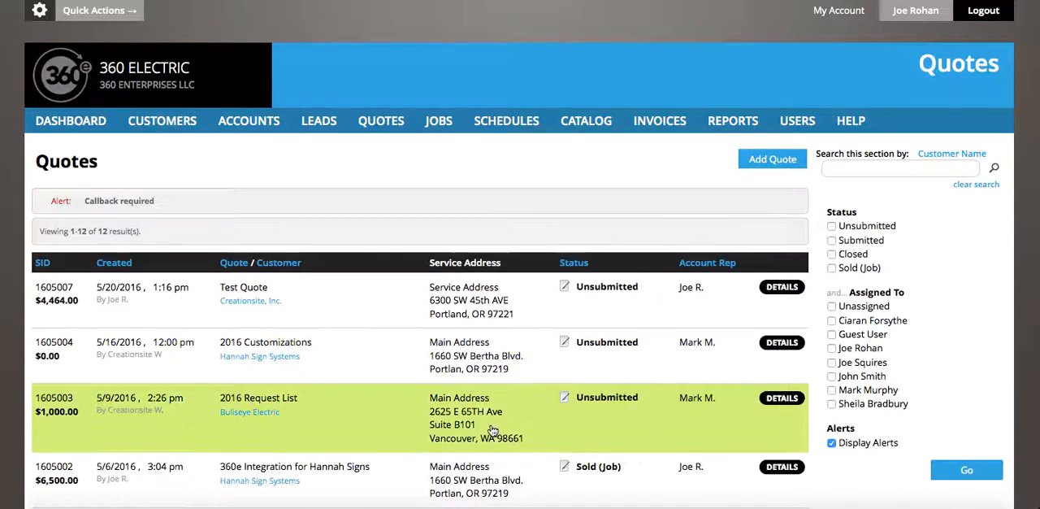
- Look through the quotes list, examining each quote's amount, creation date, customer, service address, status and account rep
scroll(512, 410, "down", 5)
scroll(512, 411, "down", 2)
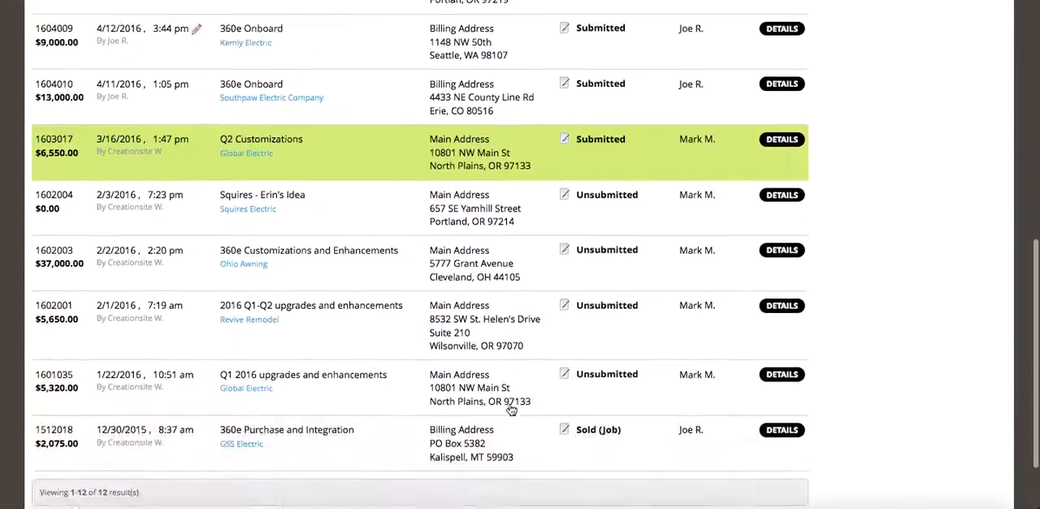
scroll(512, 410, "up", 5)
scroll(511, 408, "up", 1)
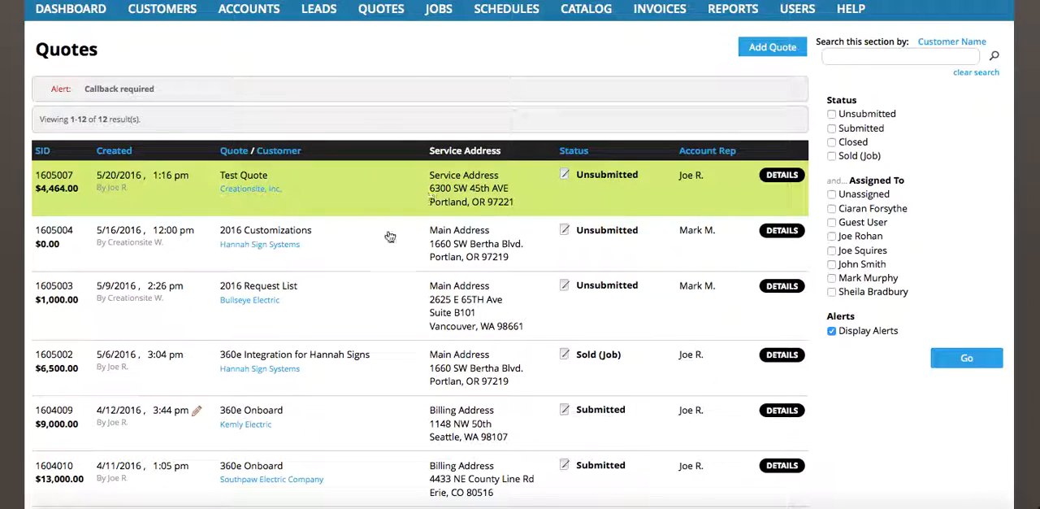
scroll(406, 256, "down", 2)
scroll(428, 277, "down", 3)
scroll(428, 277, "up", 6)
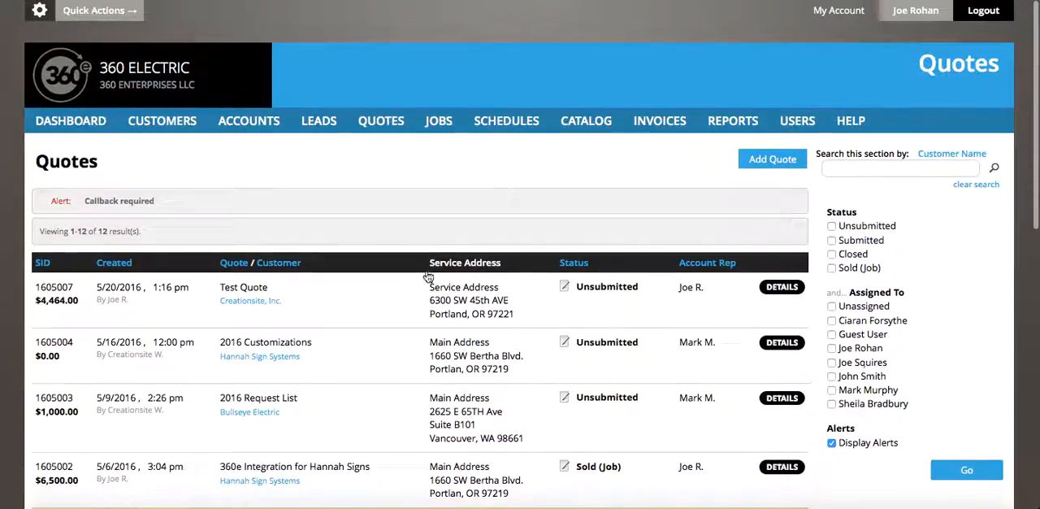
scroll(428, 277, "down", 3)
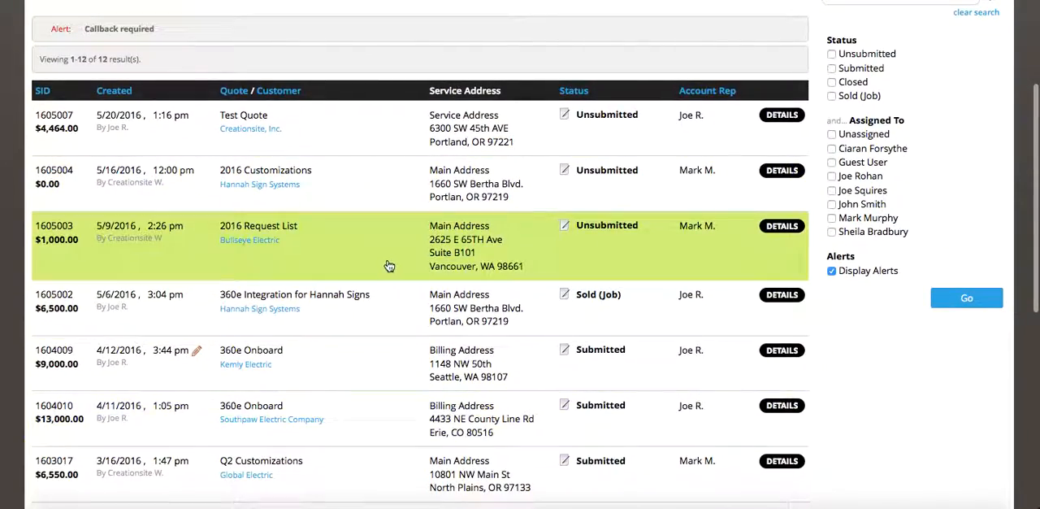
scroll(387, 264, "up", 3)
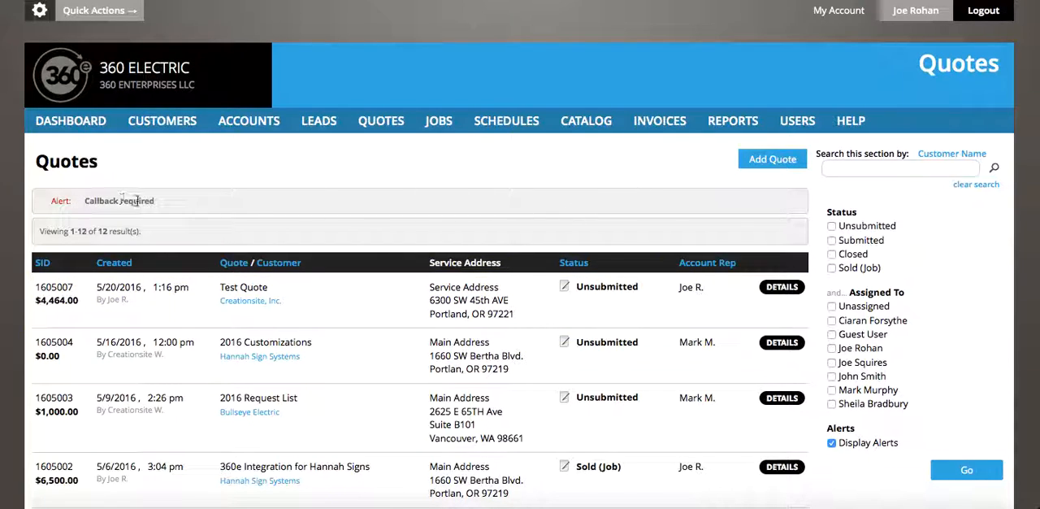
scroll(390, 355, "down", 5)
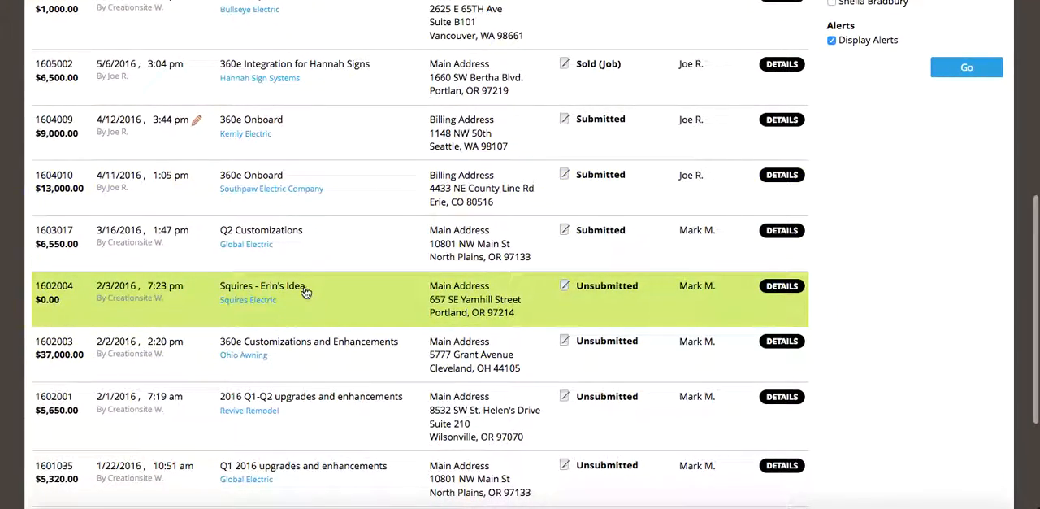
scroll(305, 293, "up", 2)
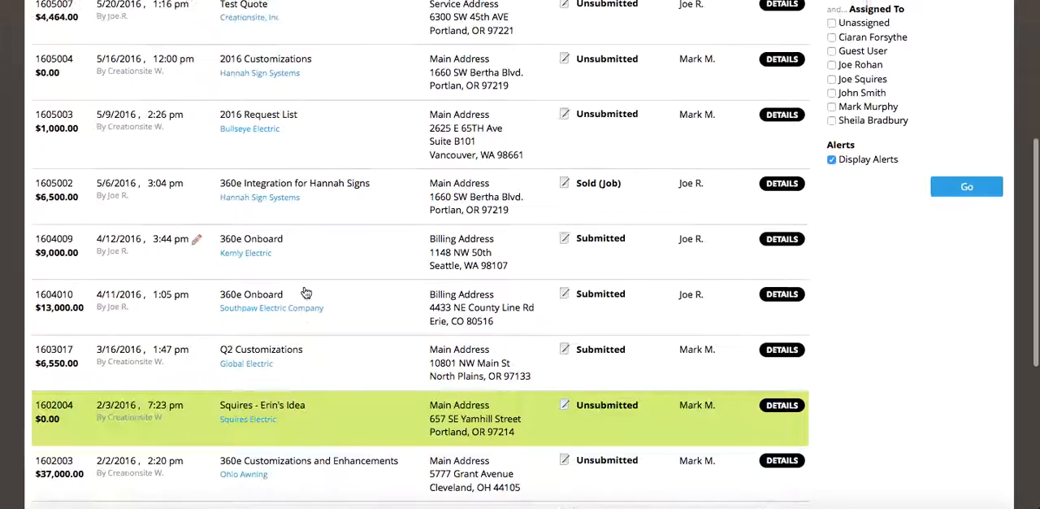
scroll(306, 292, "up", 2)
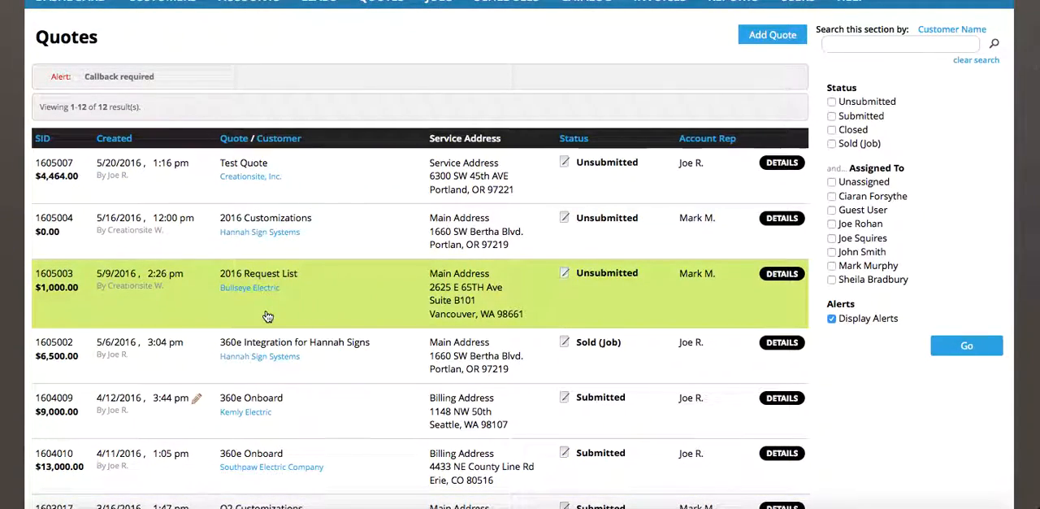
scroll(378, 325, "up", 2)
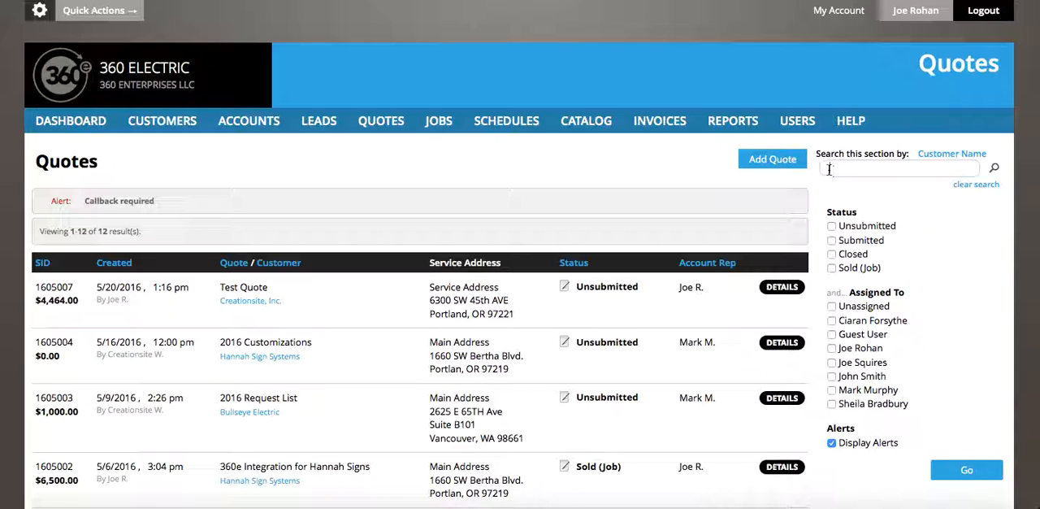
- Search the quotes by Job Name for "test quote"
left_click(953, 154)
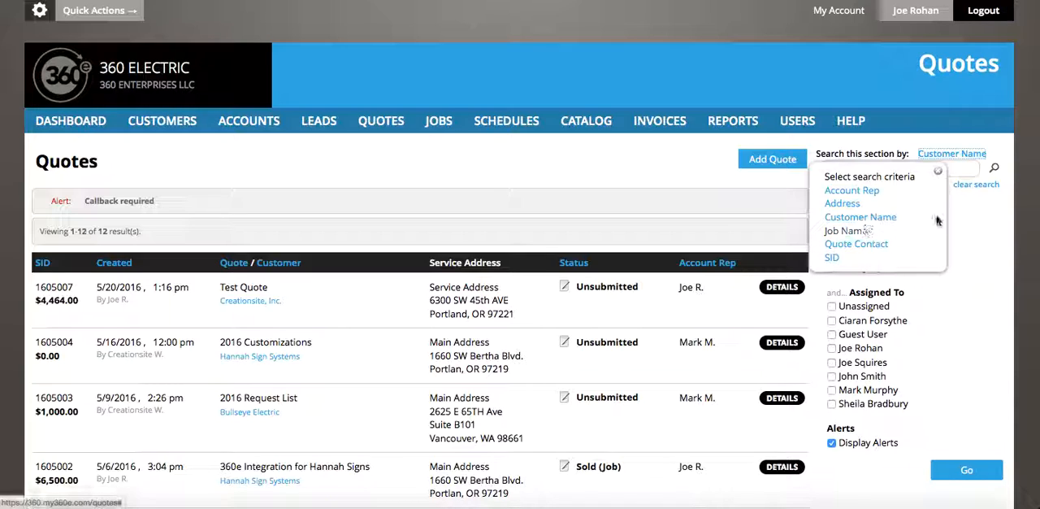
left_click(974, 222)
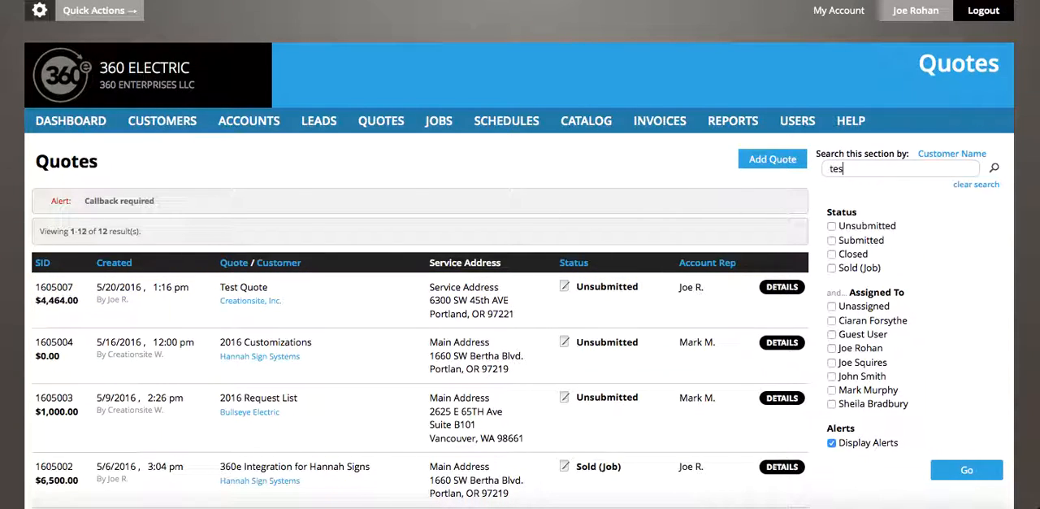
type("qqu")
left_click(963, 154)
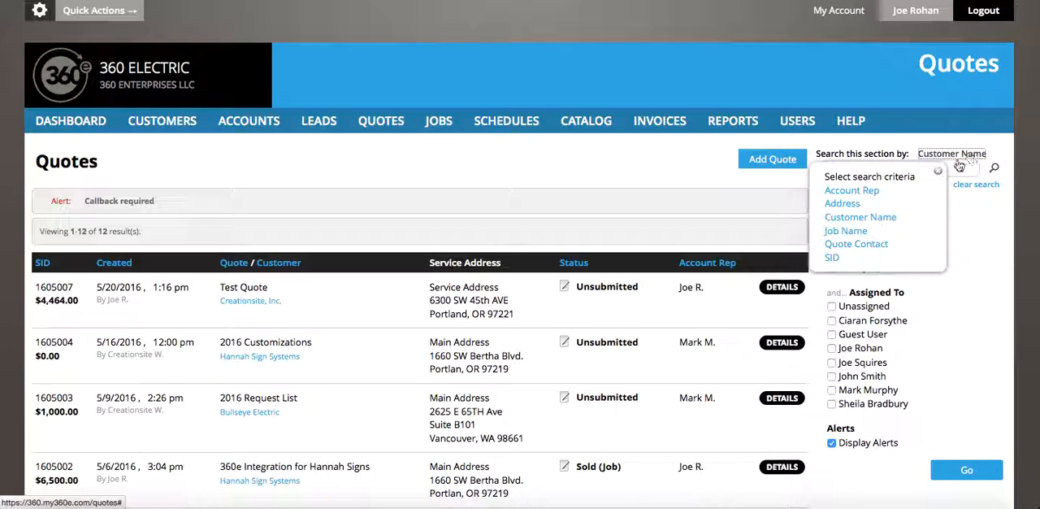
left_click(848, 232)
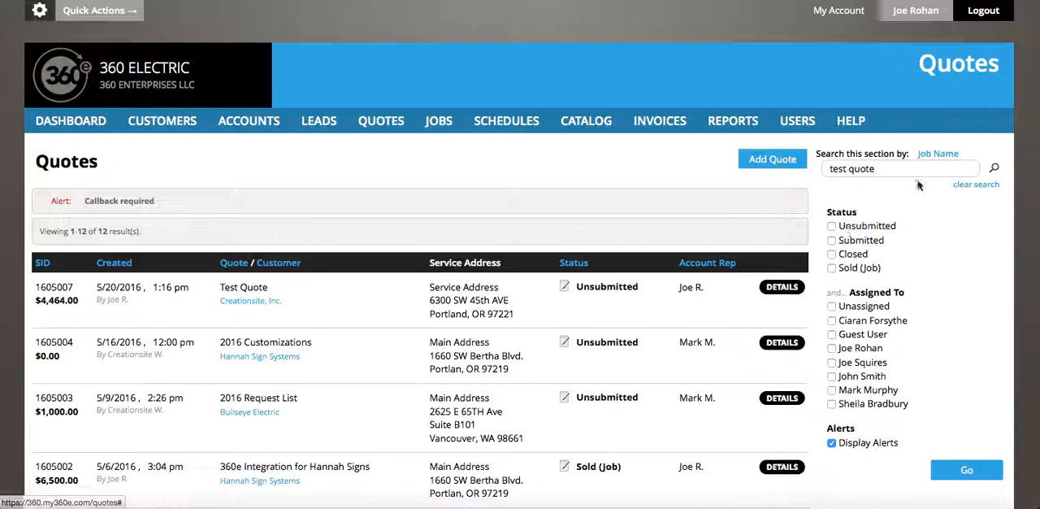
left_click(993, 169)
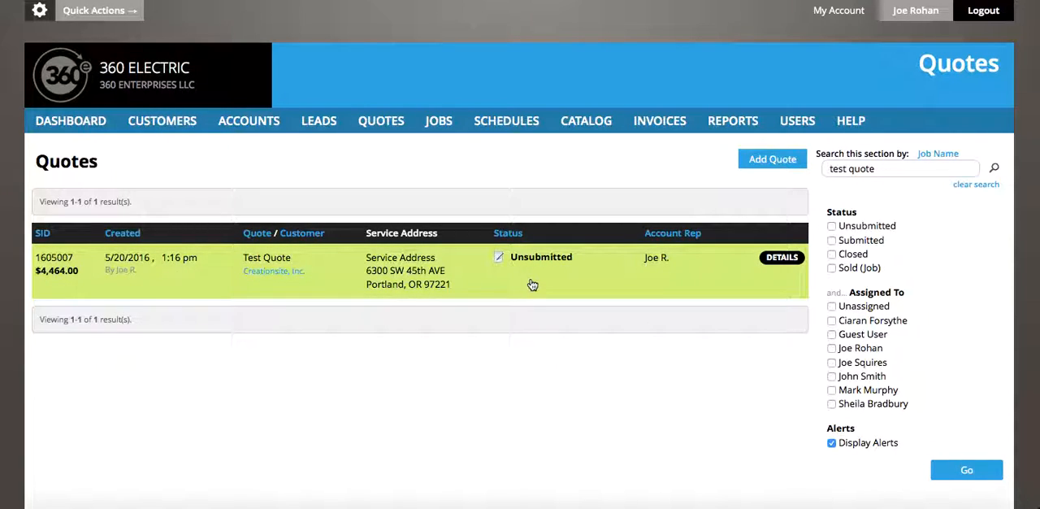
- Open the details of Test Quote and look over its estimate preview and display options
left_click(778, 261)
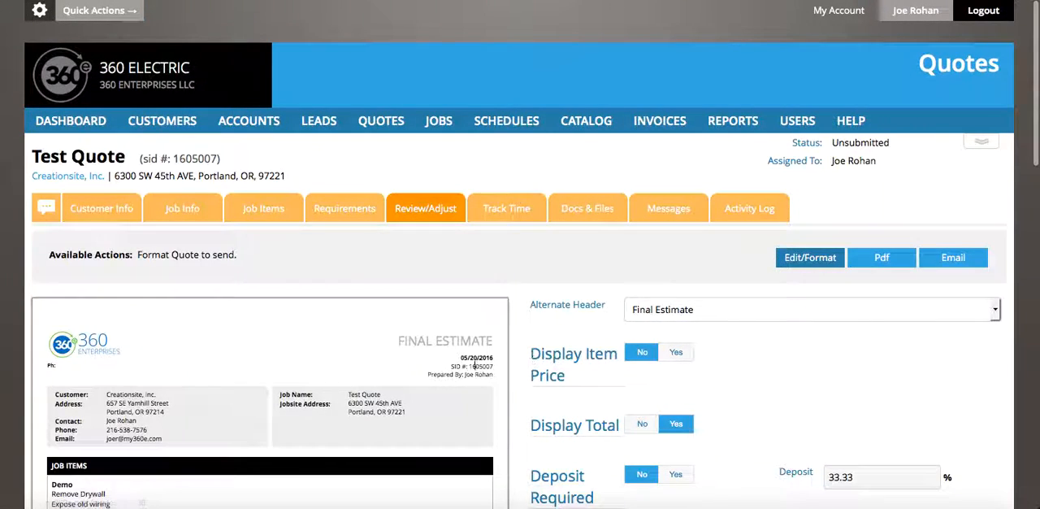
scroll(466, 374, "down", 1)
scroll(466, 374, "down", 1)
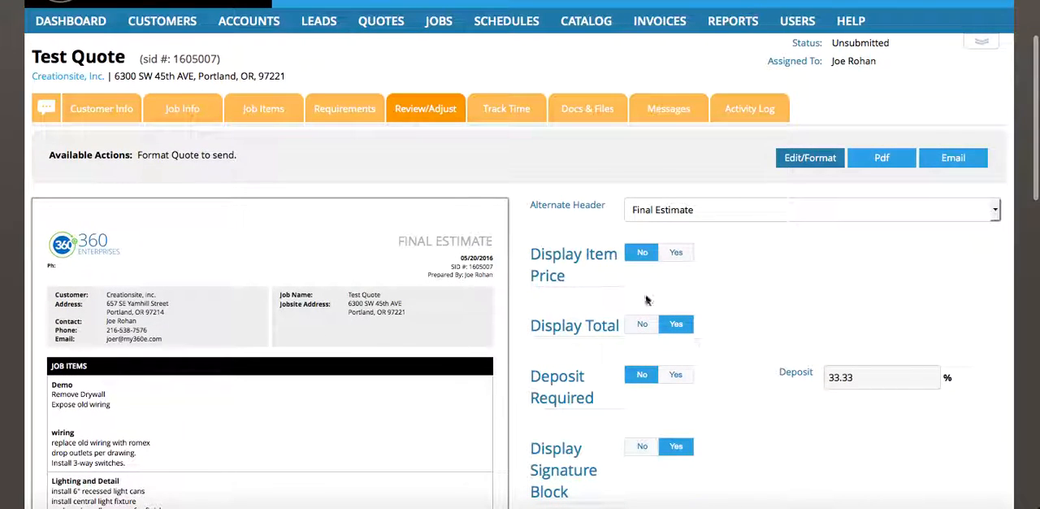
scroll(418, 295, "down", 1)
scroll(418, 295, "up", 2)
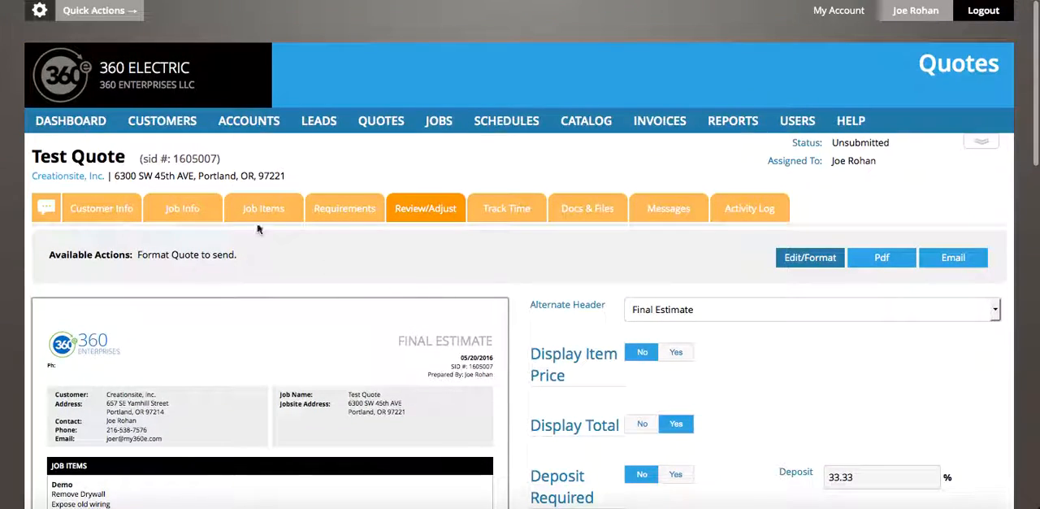
- Show the quote's job items and look over the entries already added to it
left_click(258, 210)
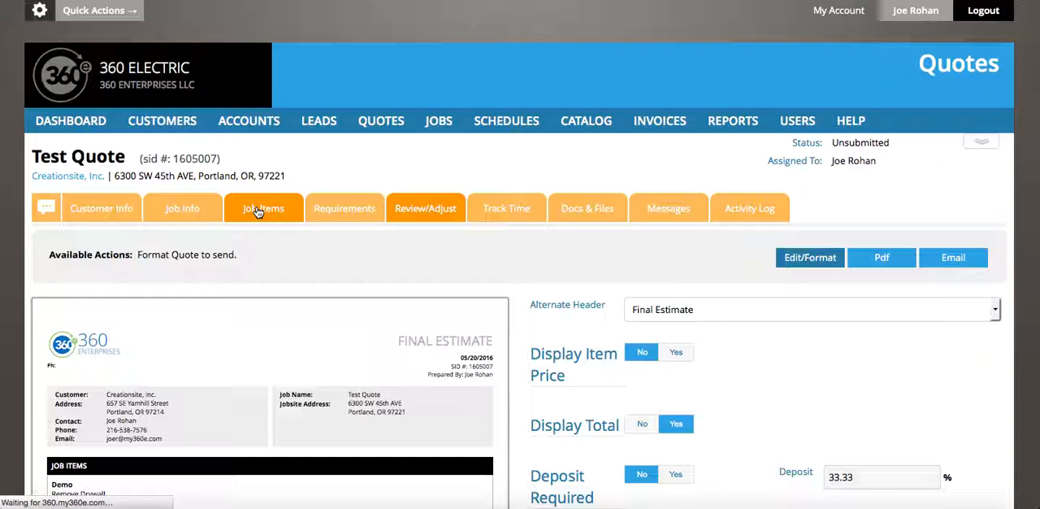
scroll(282, 335, "down", 2)
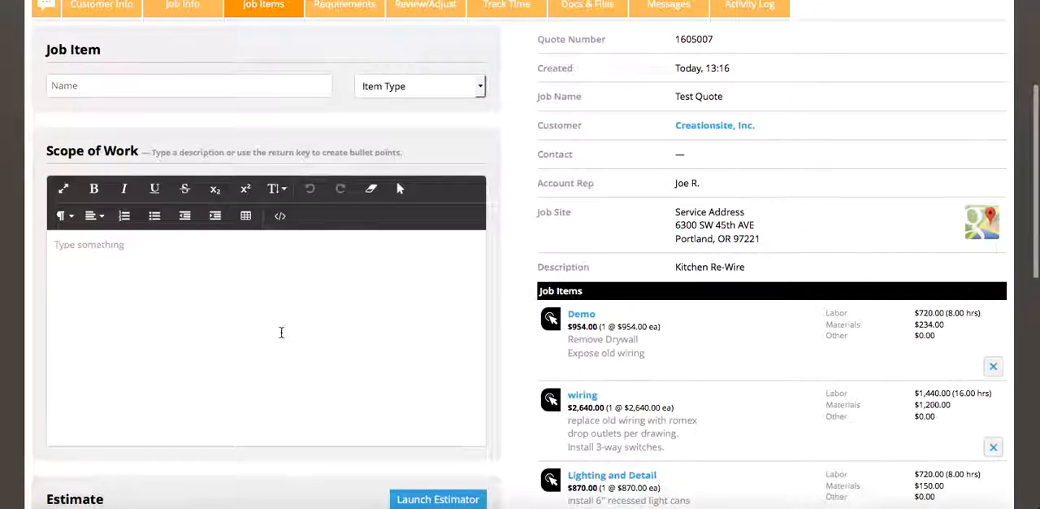
scroll(281, 334, "down", 1)
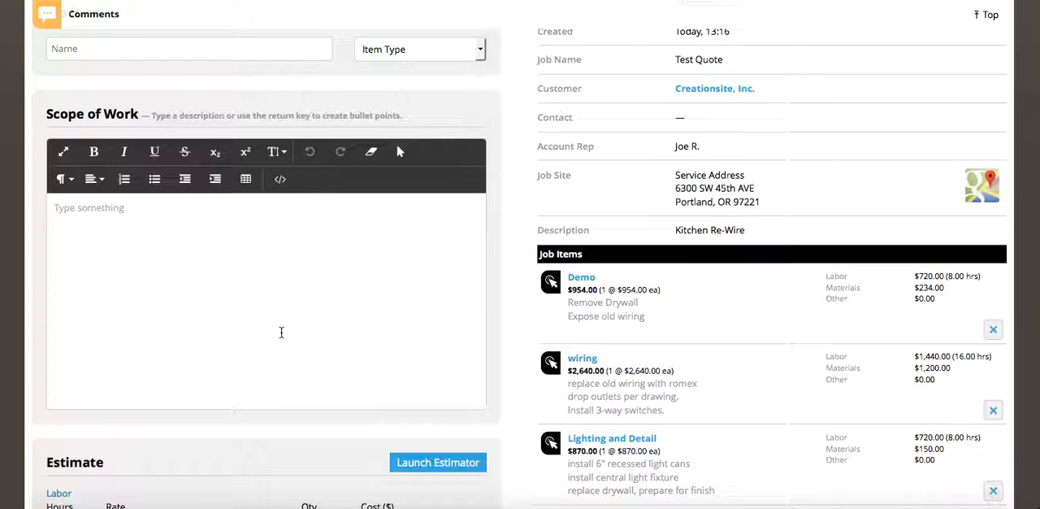
scroll(281, 333, "down", 1)
scroll(493, 339, "down", 1)
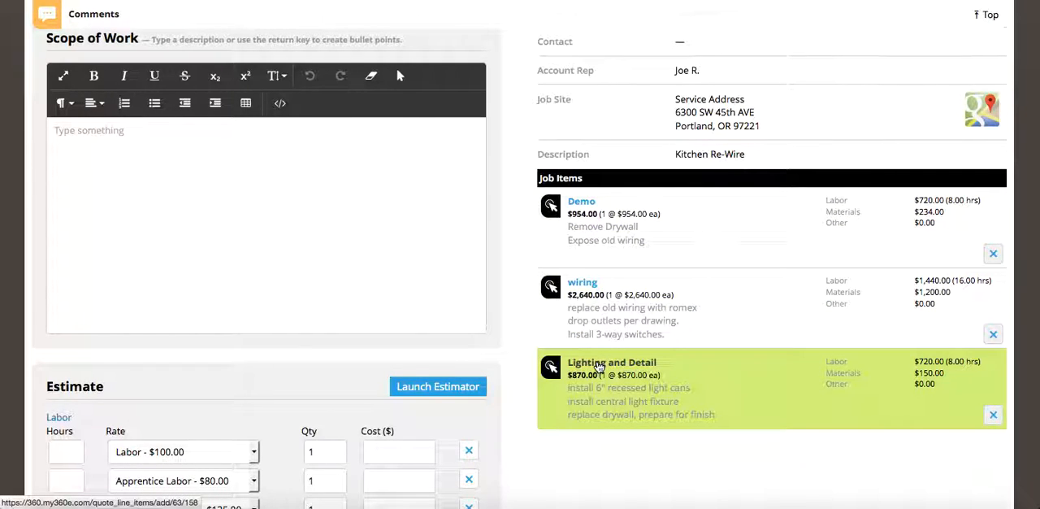
- Open the Lighting and Detail job item and view its scope of work
left_click(599, 368)
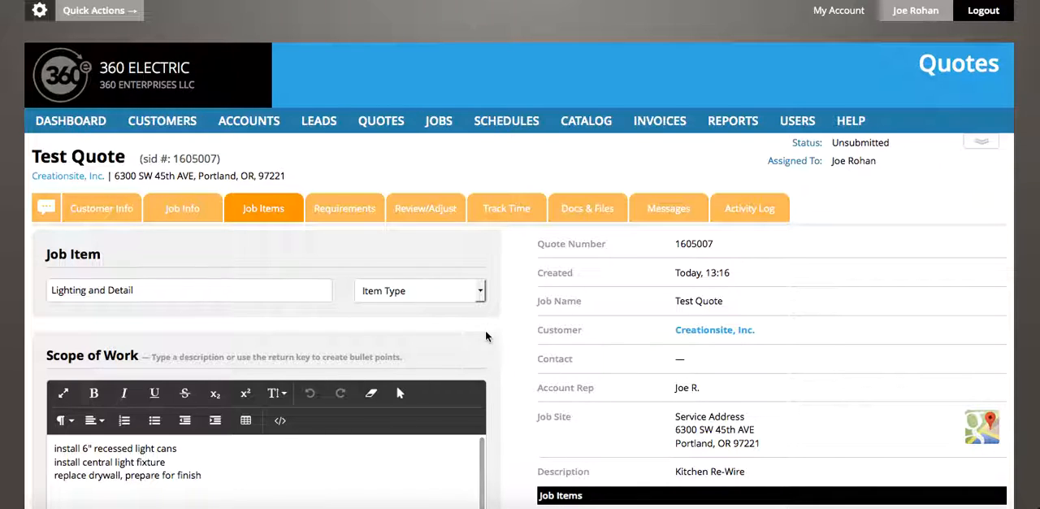
scroll(486, 333, "down", 3)
scroll(485, 331, "up", 2)
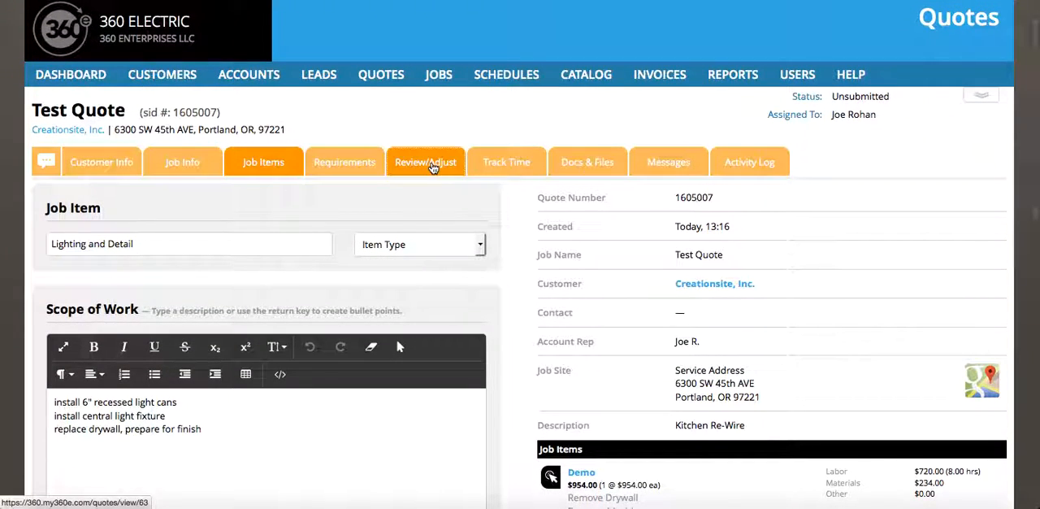
- Return to the quote's Review/Adjust page and look over the estimate preview
left_click(431, 165)
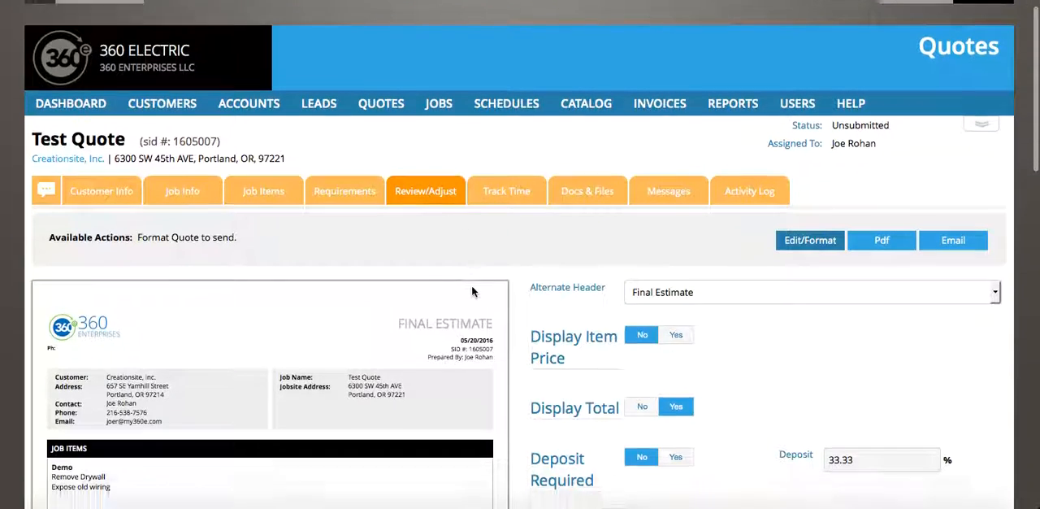
scroll(471, 285, "down", 3)
scroll(472, 289, "up", 2)
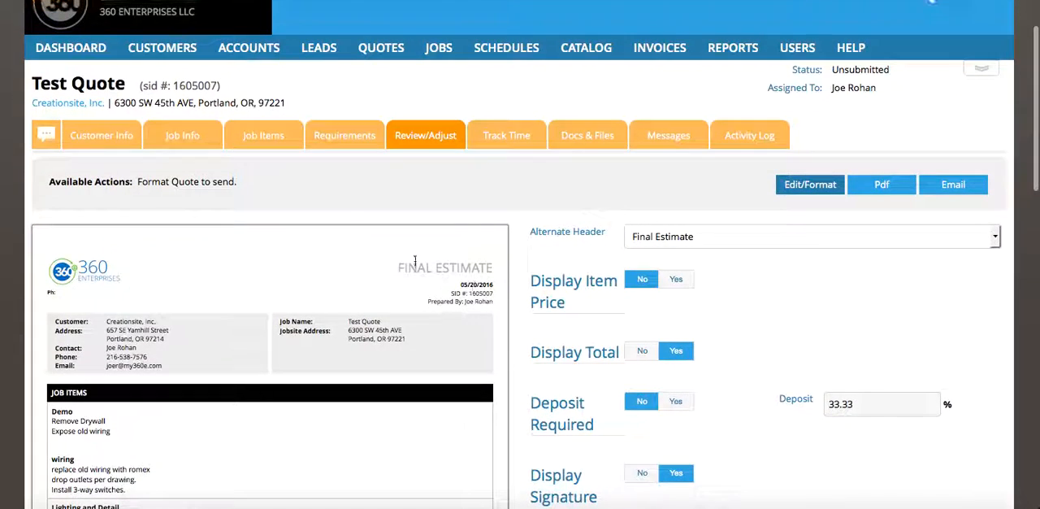
- Begin a new job item named "Additional Job Item" with the scope of work "Additional scope of work"
left_click(264, 136)
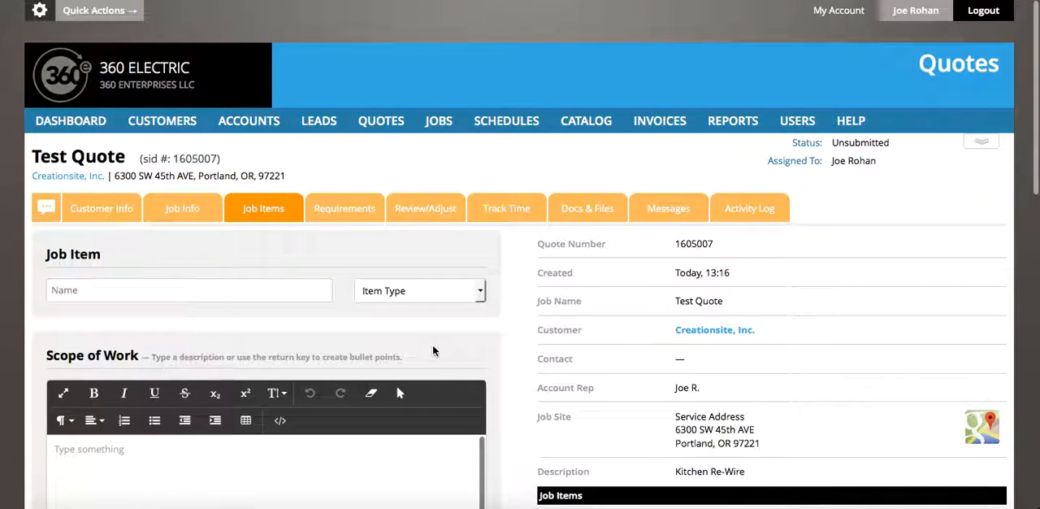
scroll(433, 344, "down", 3)
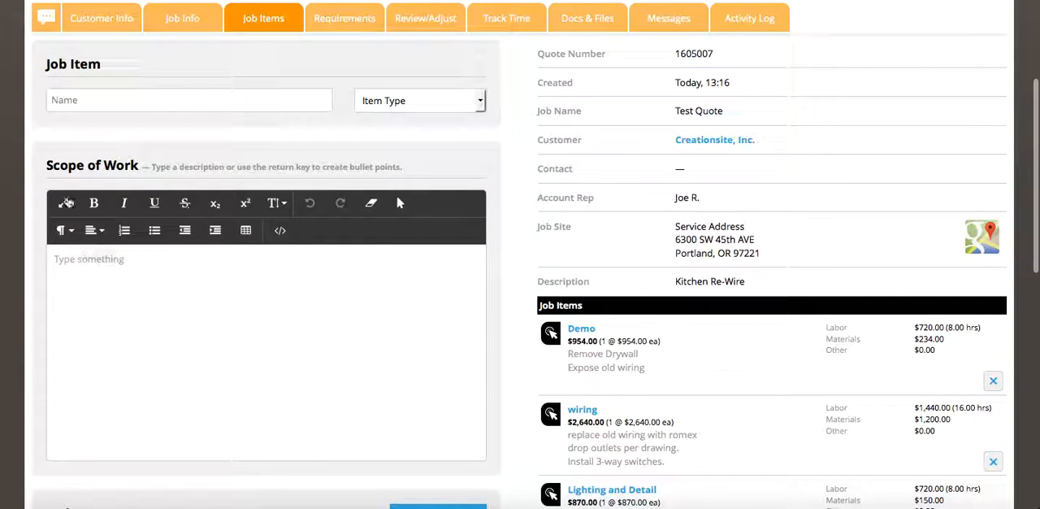
scroll(603, 400, "down", 1)
scroll(603, 400, "down", 1)
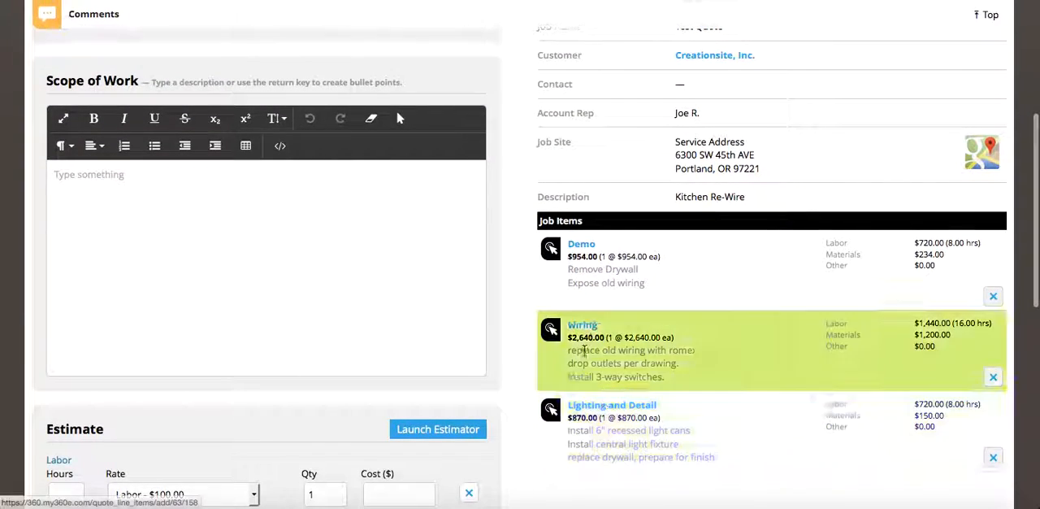
scroll(181, 228, "up", 1)
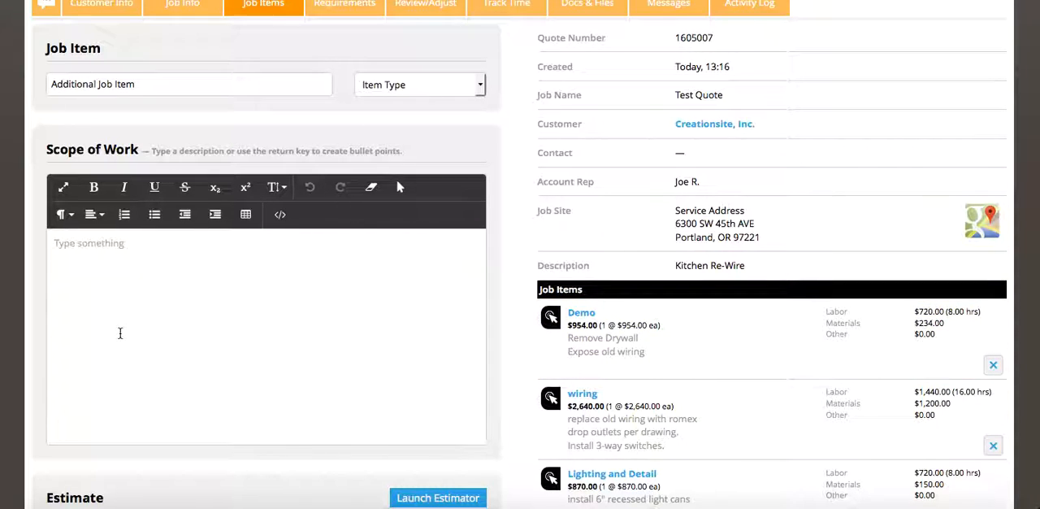
type("Additional scope of work")
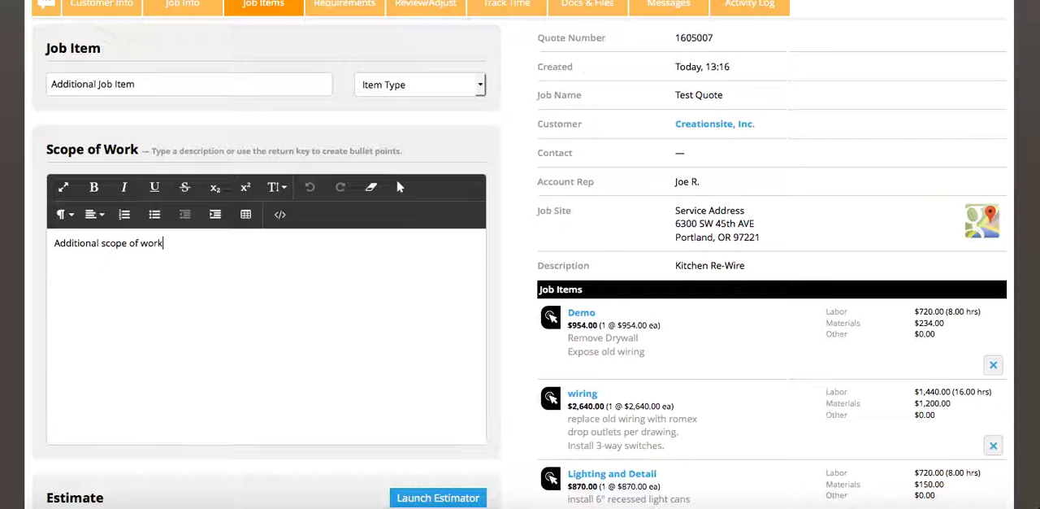
- Estimate the new item's labor as 4 hours of Labor and 4 hours of Apprentice Labor
scroll(267, 337, "down", 1)
scroll(103, 398, "down", 5)
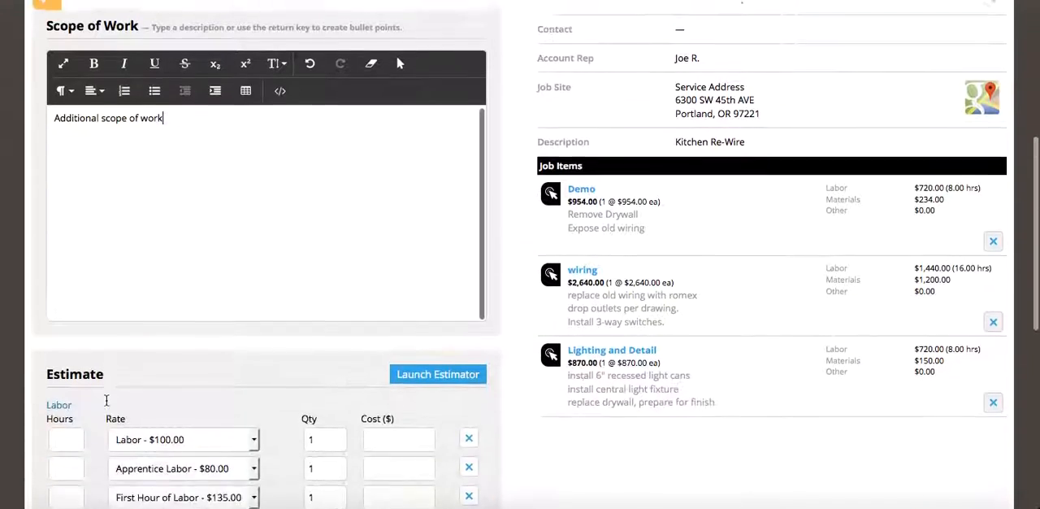
type("4")
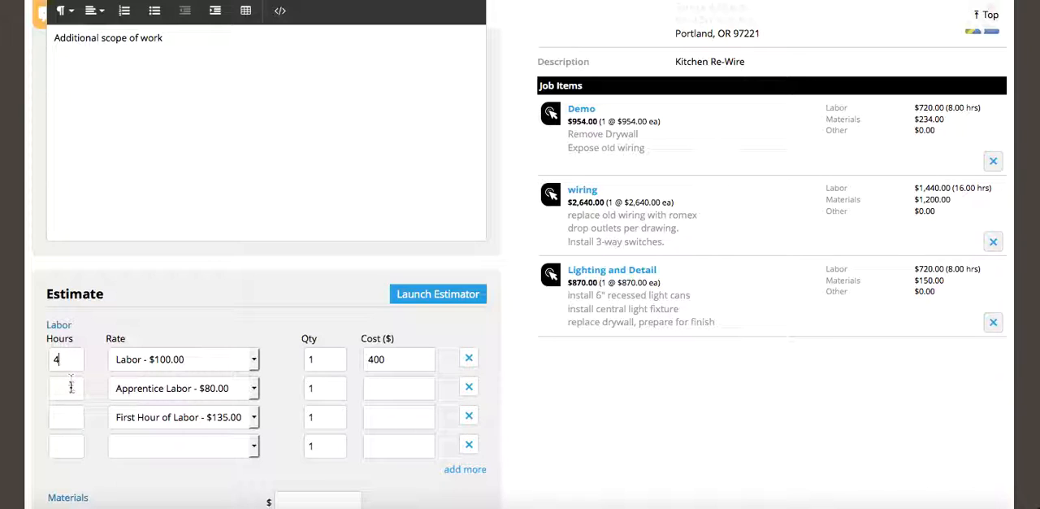
type("4")
- Set the new item's materials cost to $3456.00 and save the job item
scroll(166, 379, "down", 4)
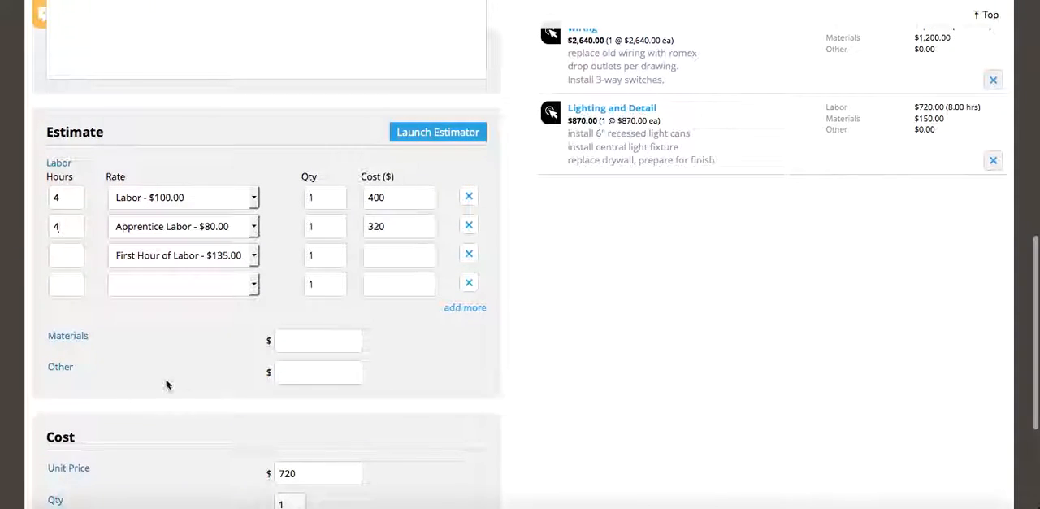
left_click(315, 338)
type("3")
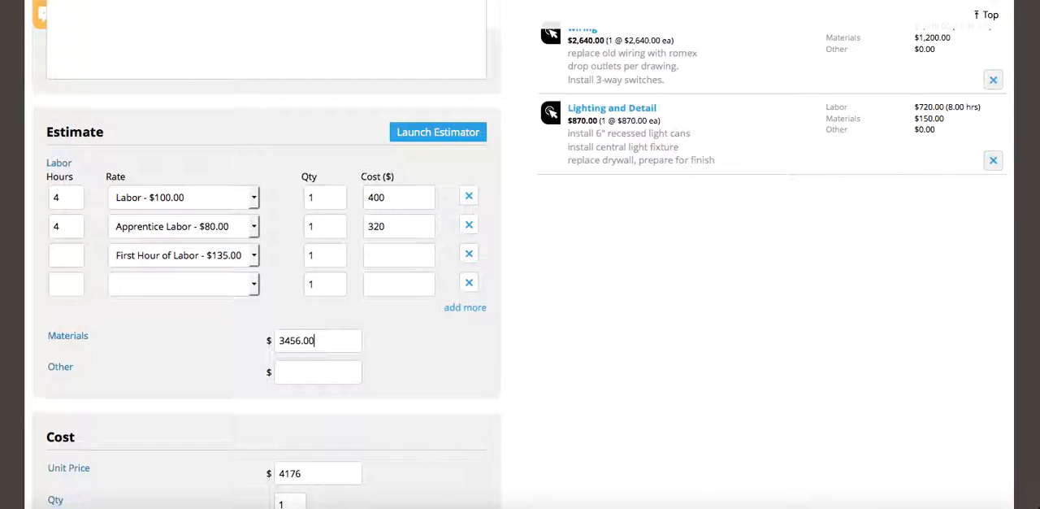
type("456.00")
scroll(455, 326, "down", 4)
left_click(452, 382)
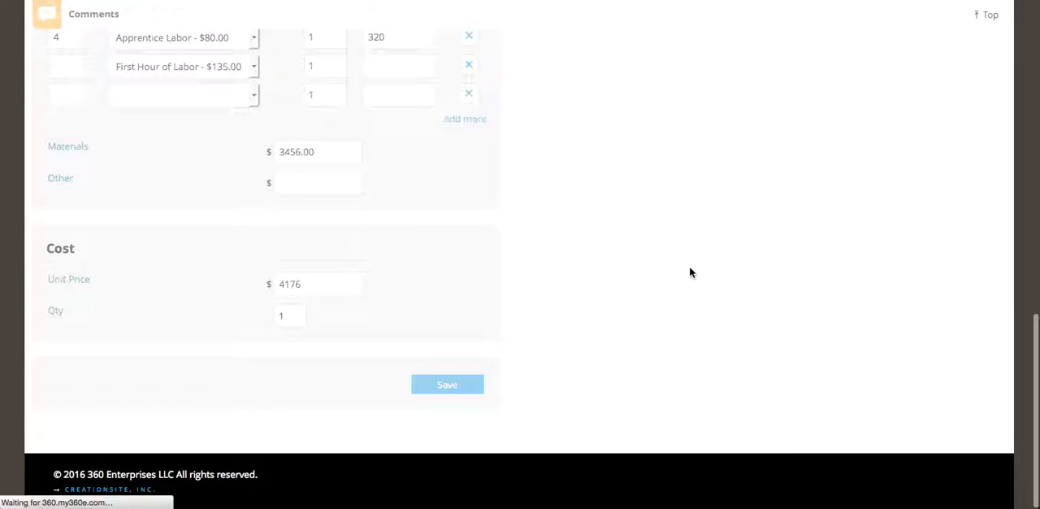
- Move the Additional Job Item to the first position in the quote's job items list
scroll(636, 289, "down", 3)
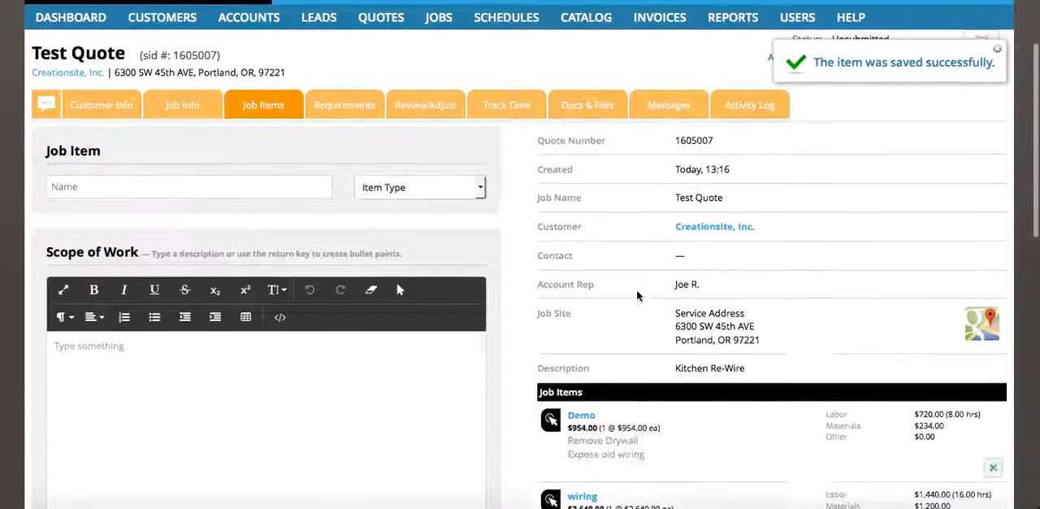
scroll(638, 292, "down", 1)
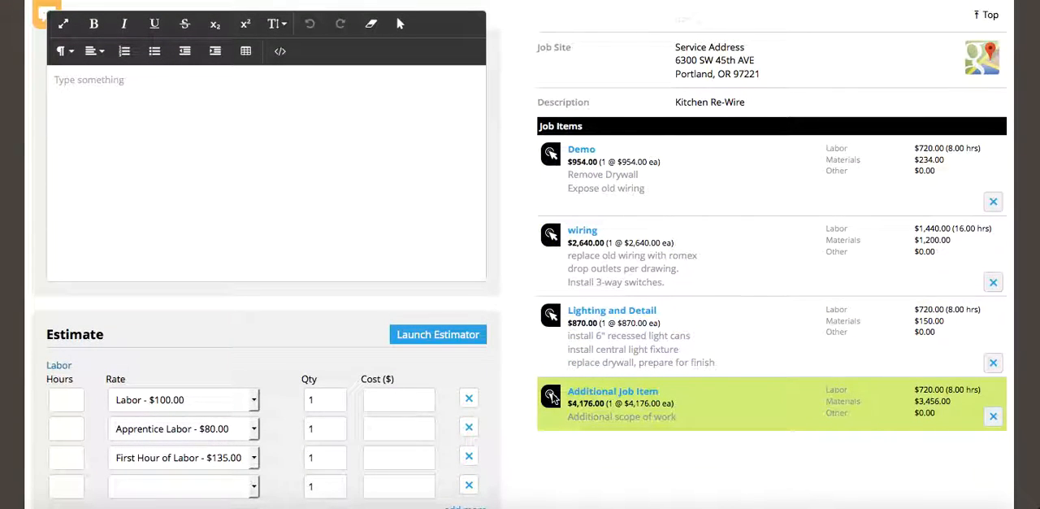
left_click_drag(551, 396, 544, 165)
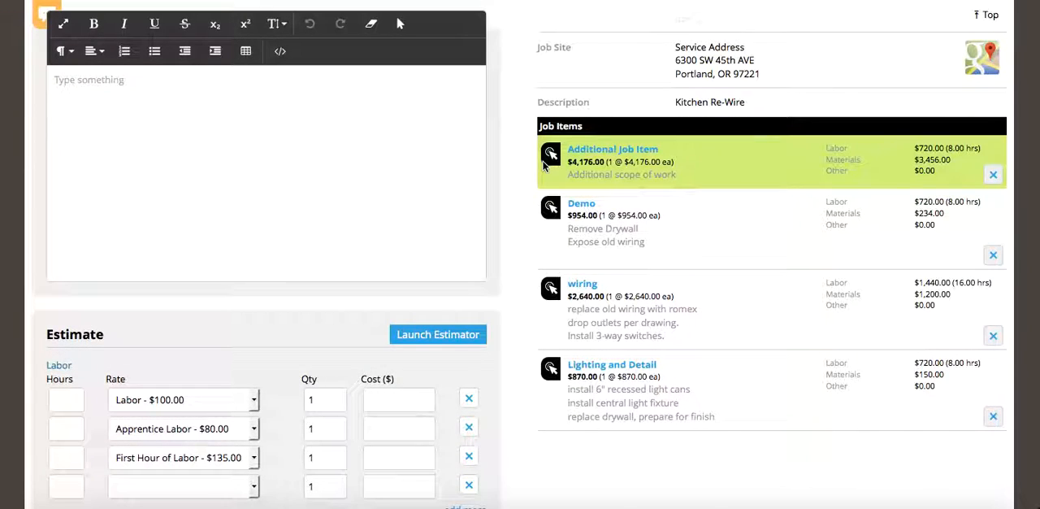
- Open the wiring job item for editing, set its unit price to $2750 and save it
scroll(545, 167, "up", 5)
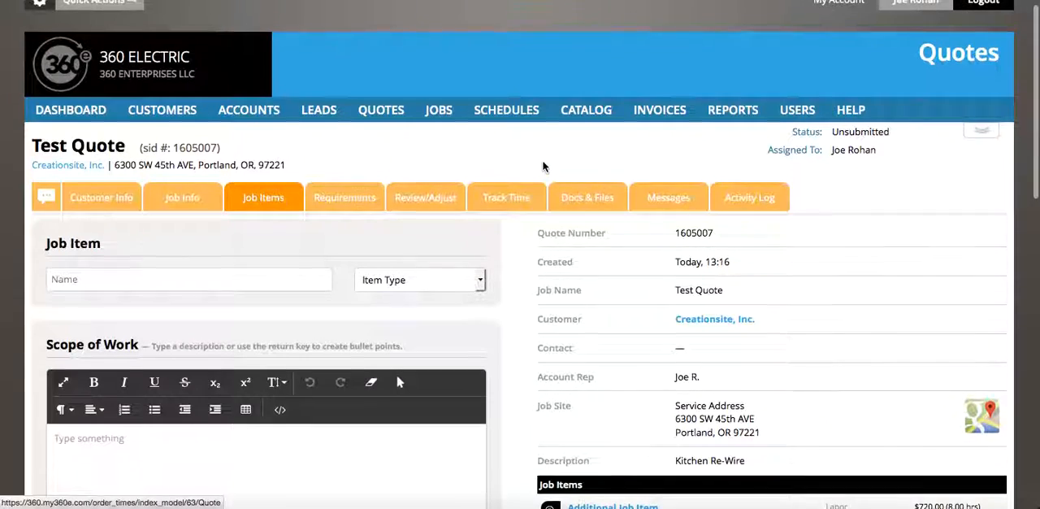
scroll(544, 166, "down", 1)
scroll(544, 165, "down", 3)
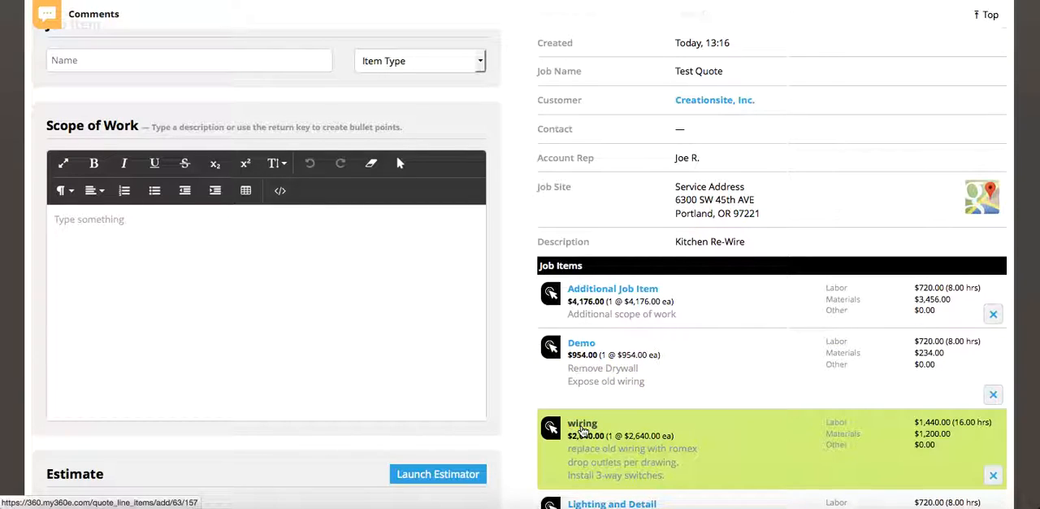
left_click(424, 480)
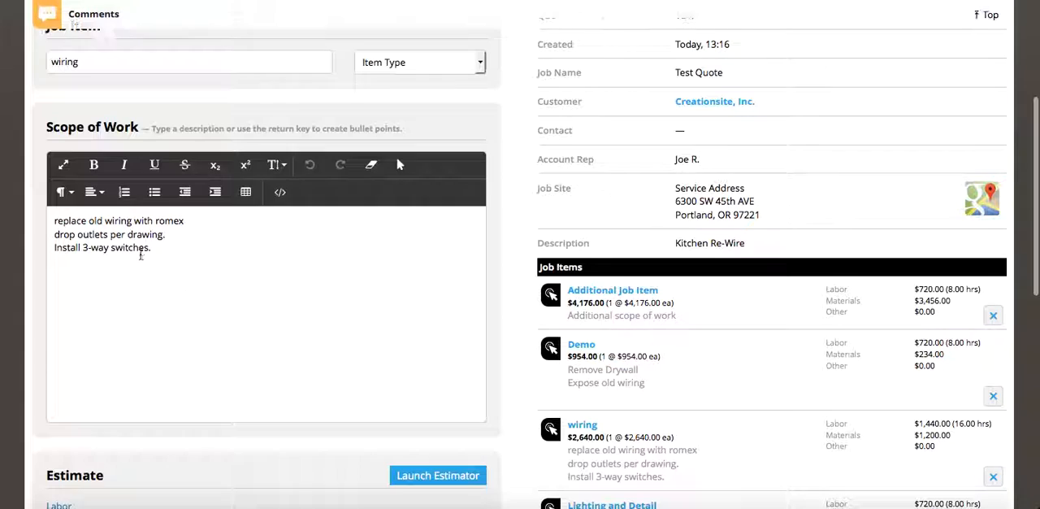
scroll(269, 374, "down", 10)
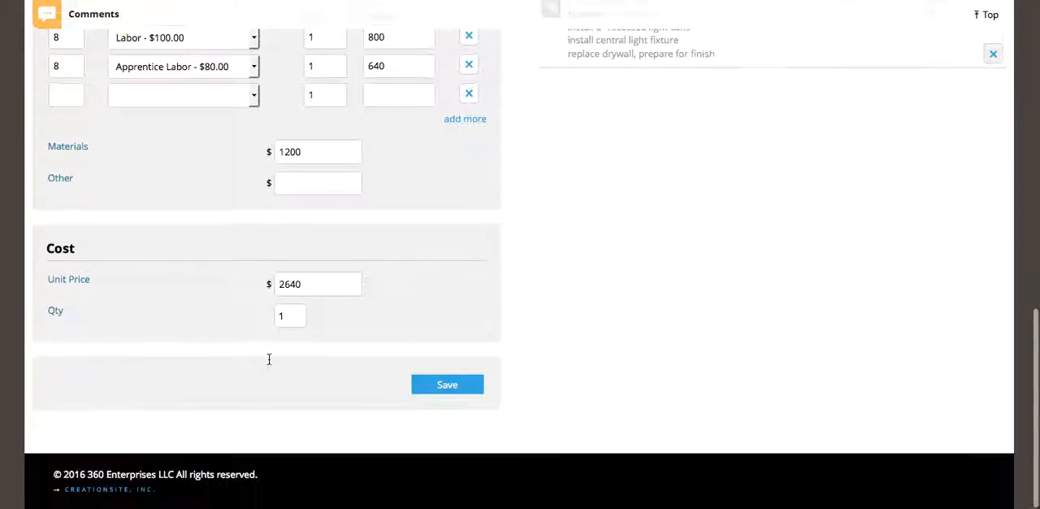
left_click_drag(312, 282, 260, 280)
type("2")
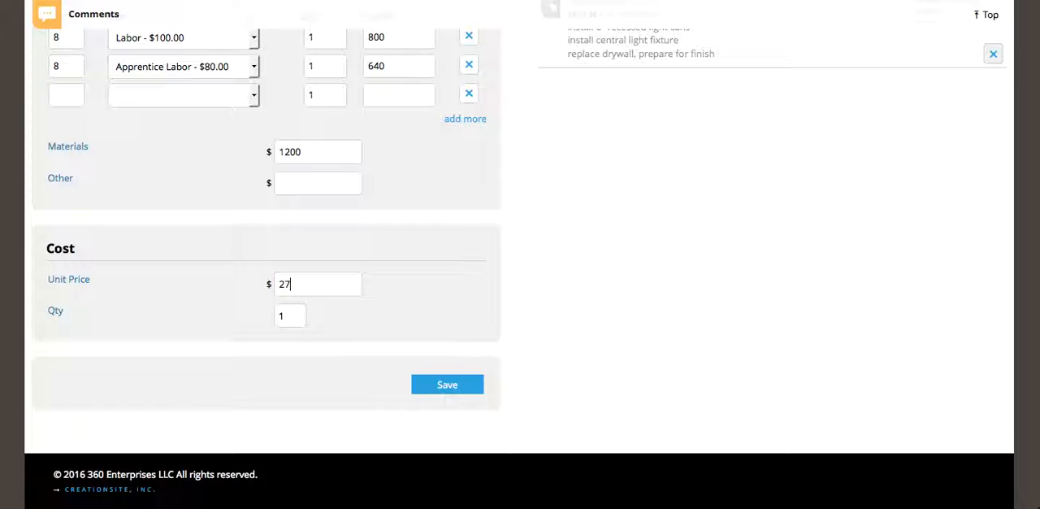
left_click(445, 385)
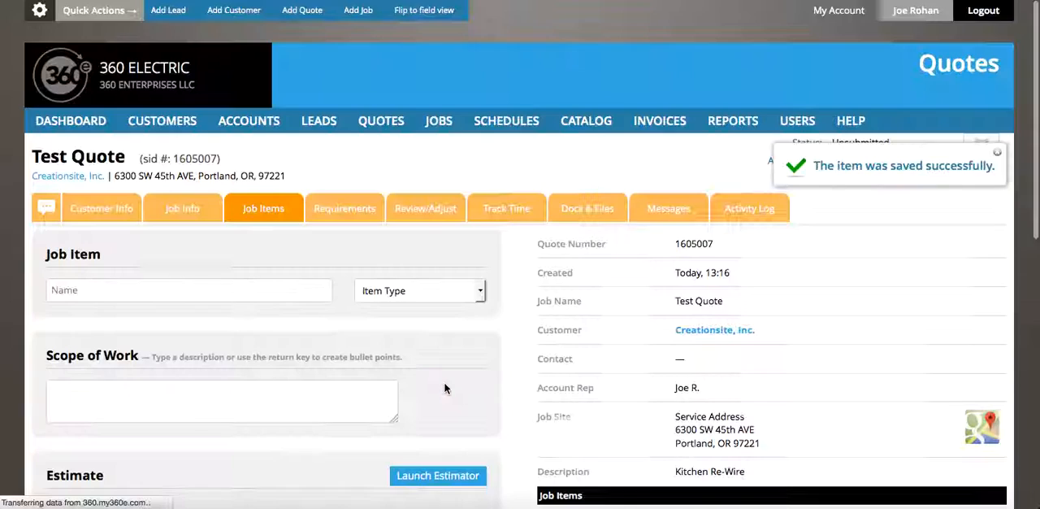
scroll(445, 388, "down", 4)
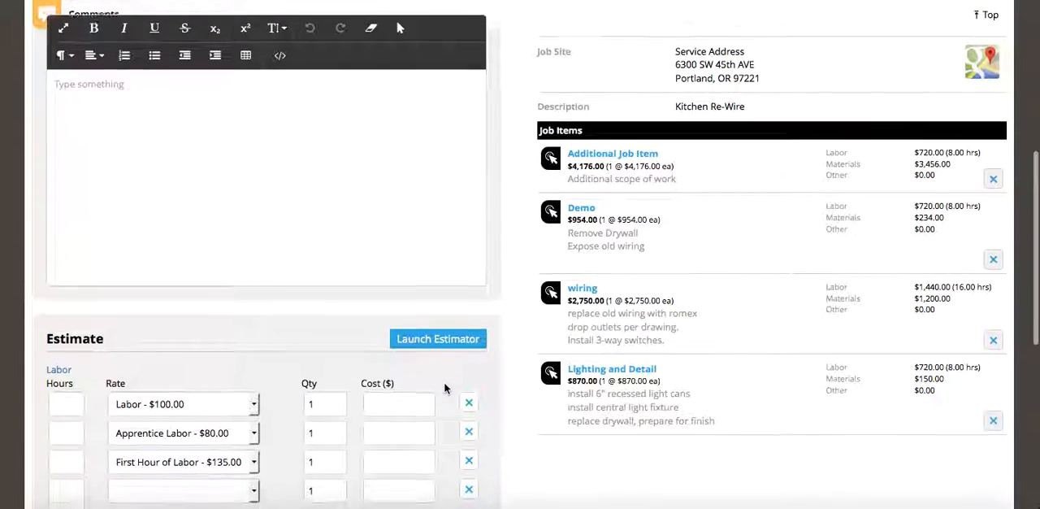
scroll(444, 389, "down", 1)
scroll(445, 387, "up", 1)
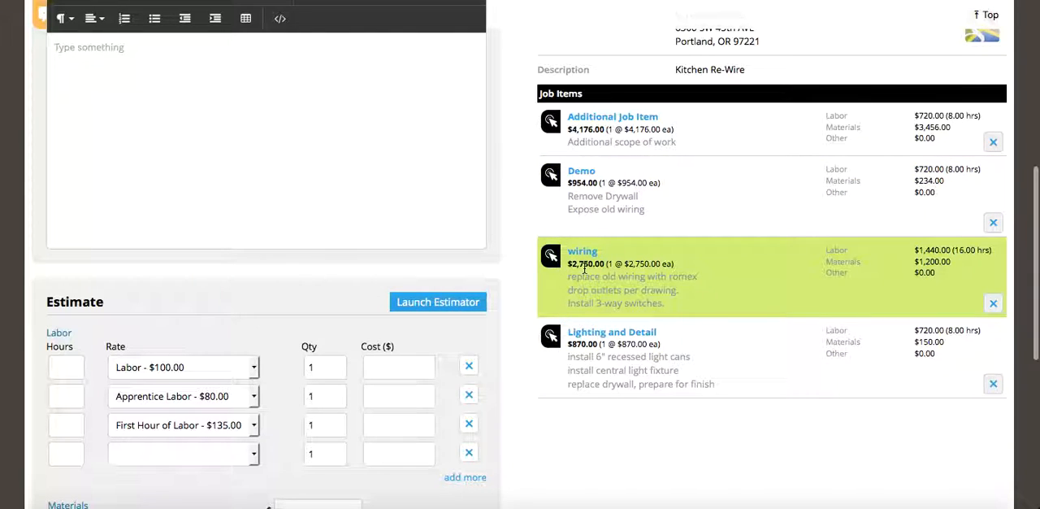
scroll(489, 197, "up", 5)
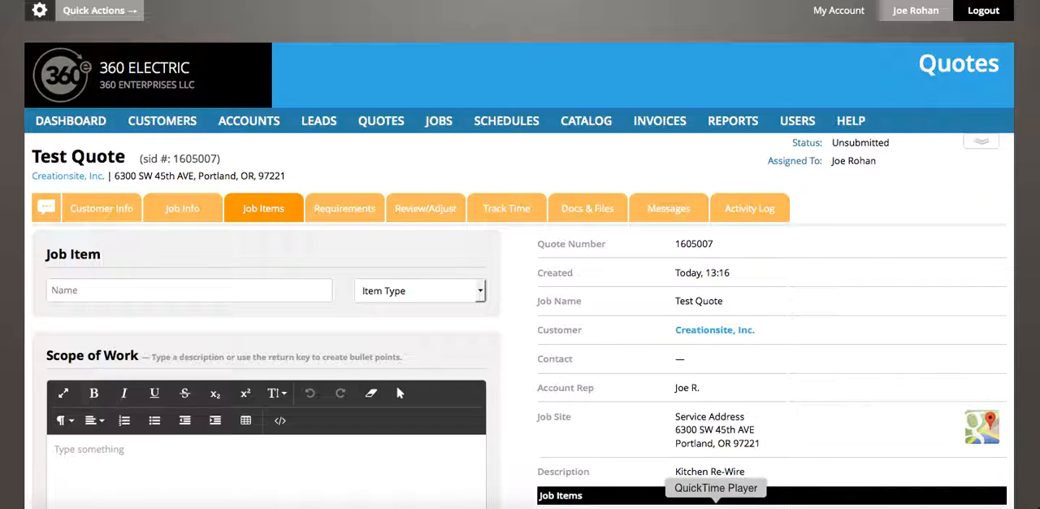
right_click(716, 508)
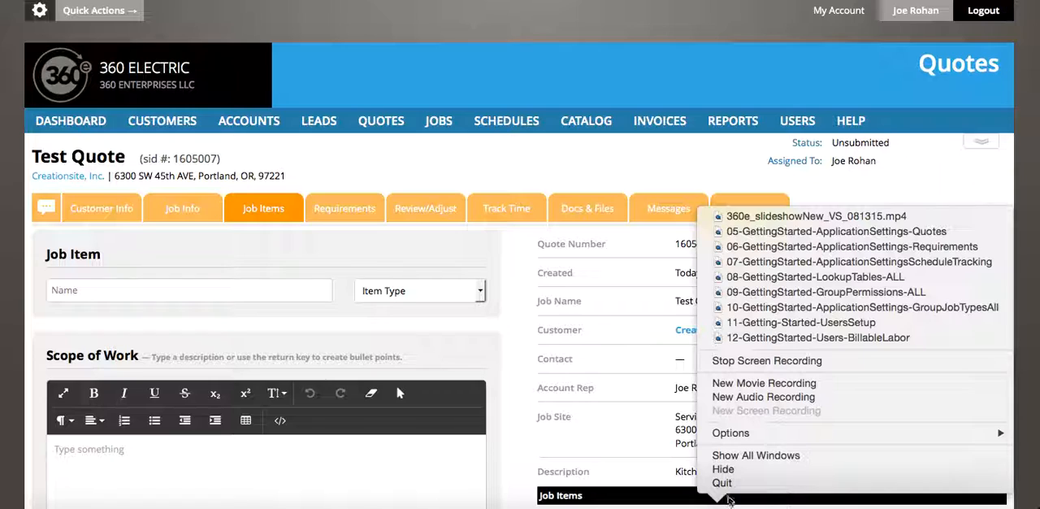